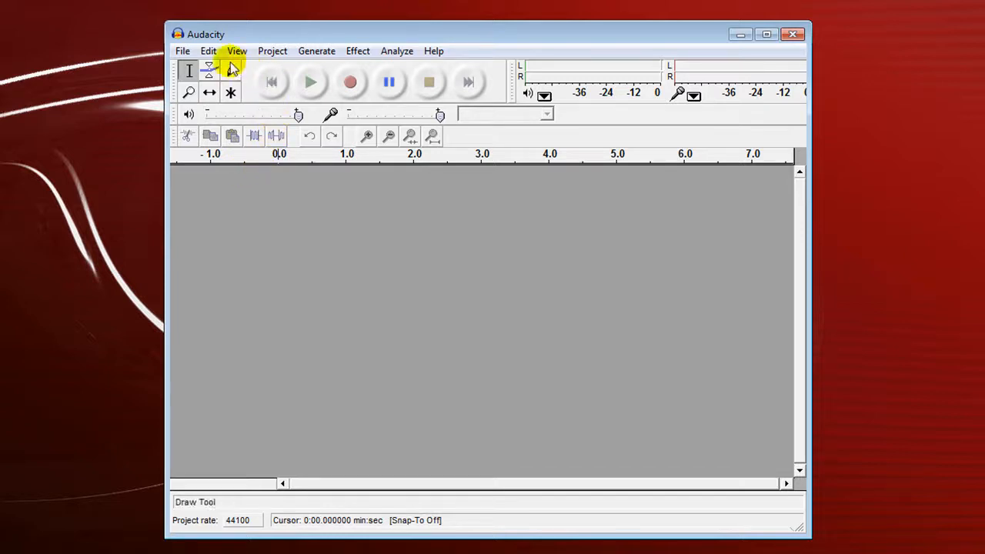
- Import the MP3 file "Stargate Universe intro music" from the Desktop as the first audio track
click(273, 52)
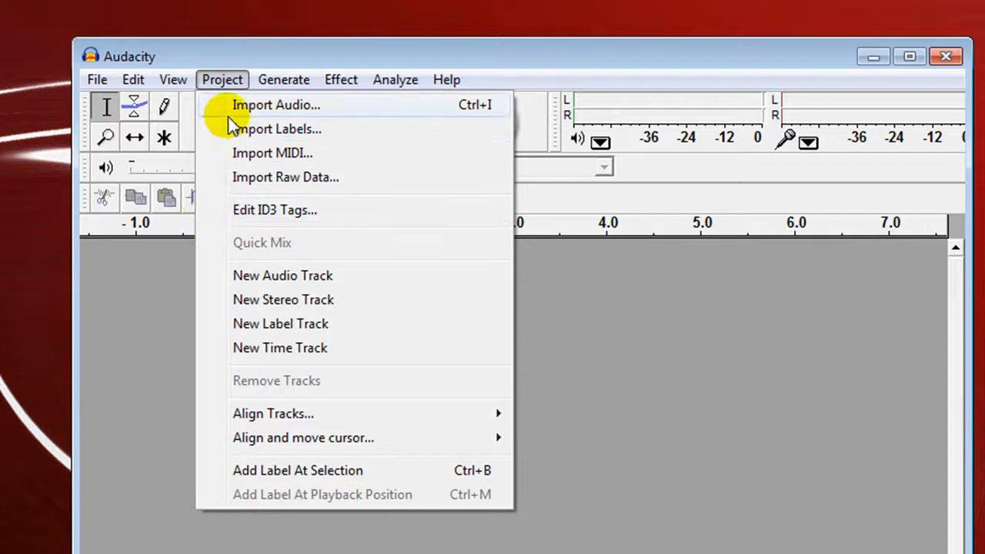
click(253, 108)
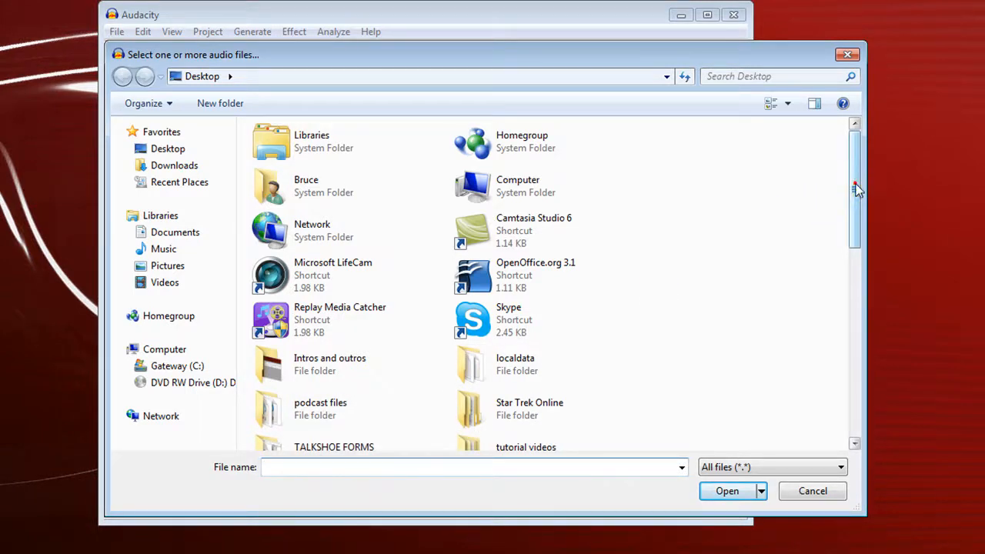
drag(855, 187, 856, 377)
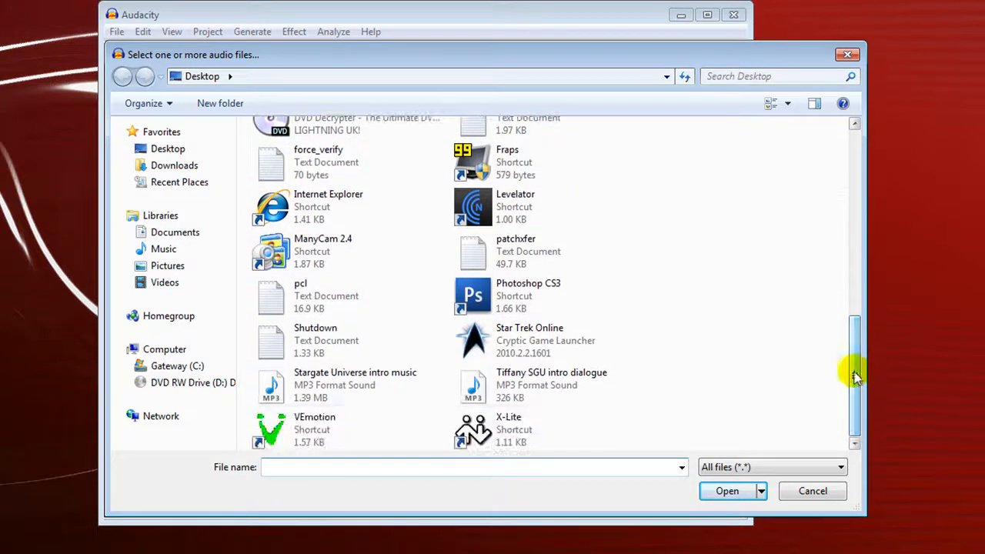
double_click(265, 394)
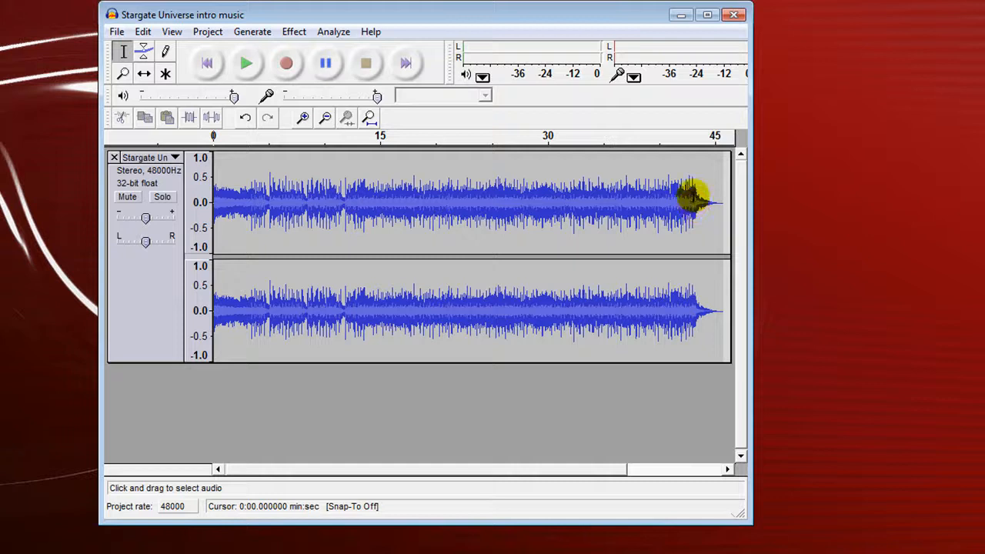
- Select the tail of the music track from about 43.0 to 46.3 seconds and look through the available effects
drag(692, 199, 726, 194)
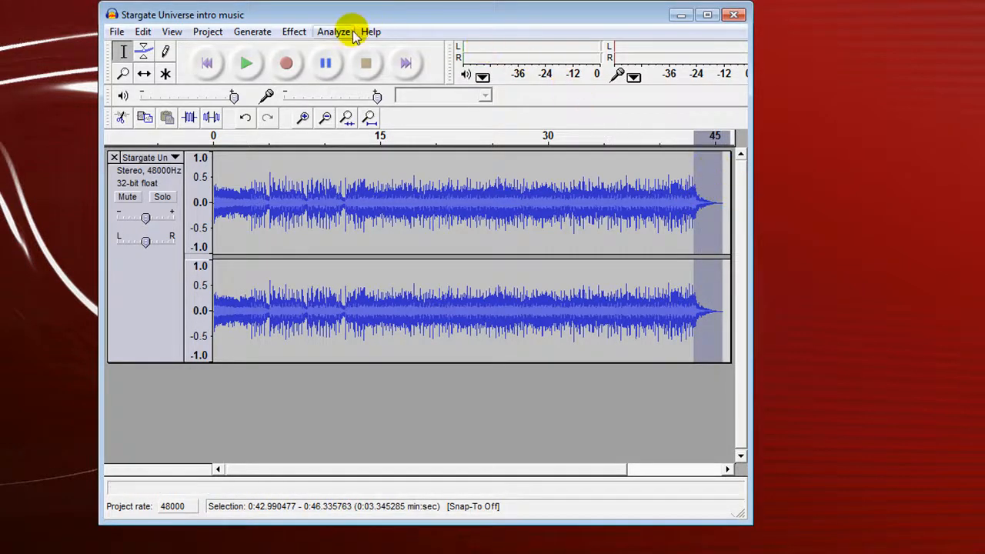
click(296, 32)
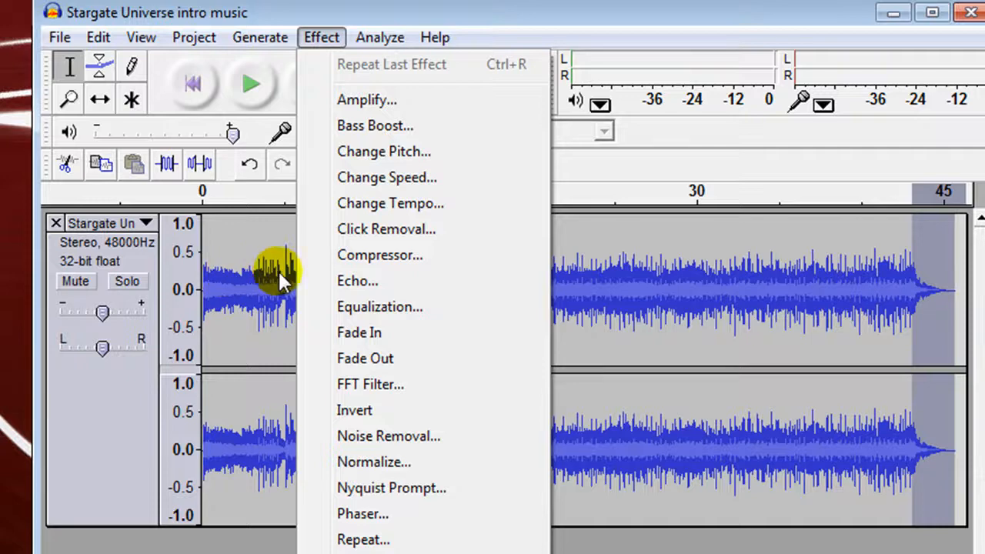
click(659, 543)
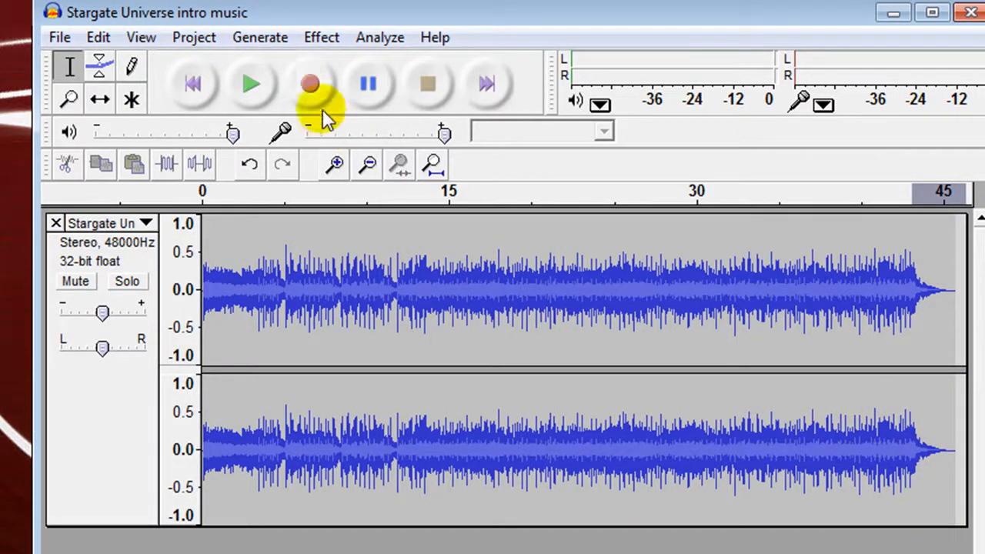
- Import the SGU intro dialogue MP3 from the Desktop as a second track below the music
click(194, 38)
click(243, 66)
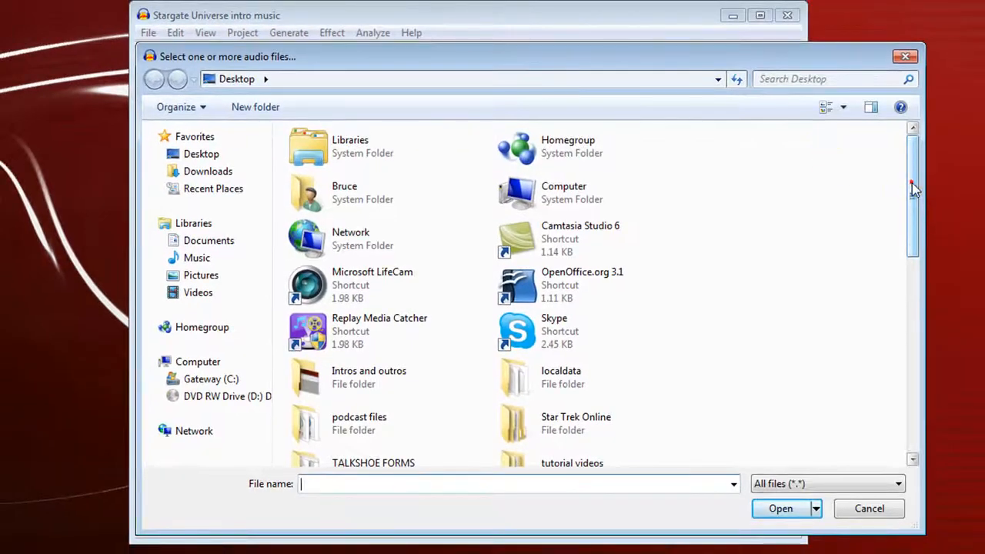
drag(913, 189, 892, 389)
click(521, 408)
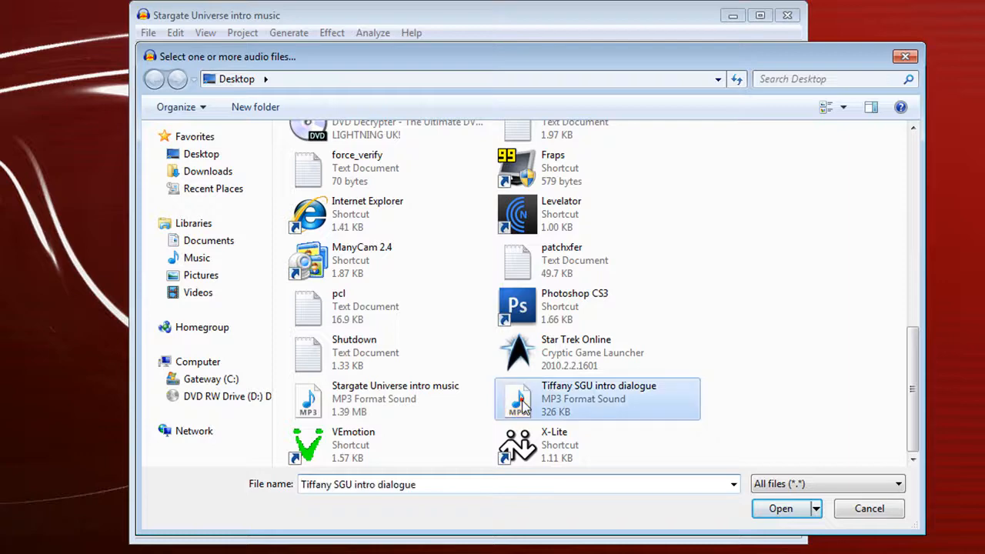
click(521, 408)
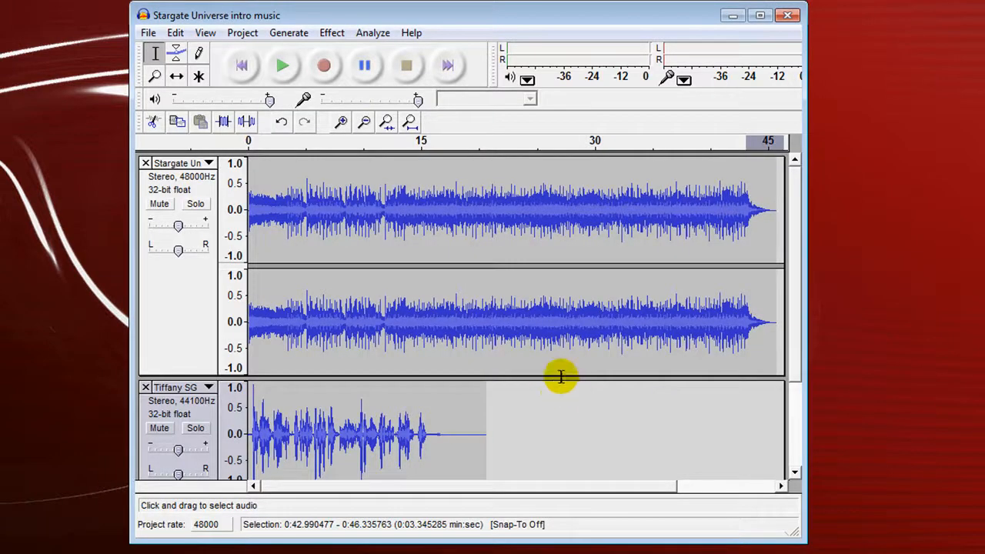
- Mute the music track and play the dialogue track alone through to its end
click(159, 205)
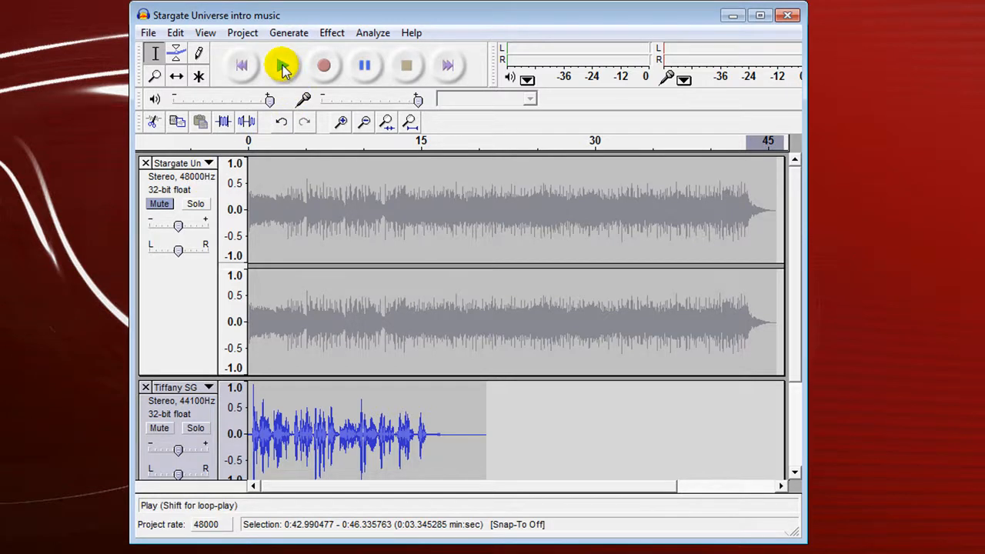
click(283, 67)
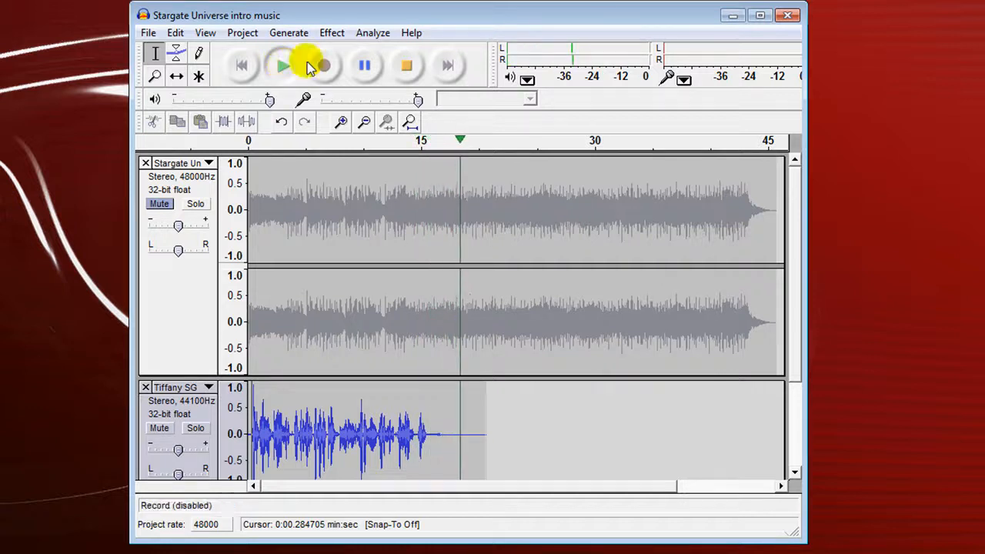
click(408, 68)
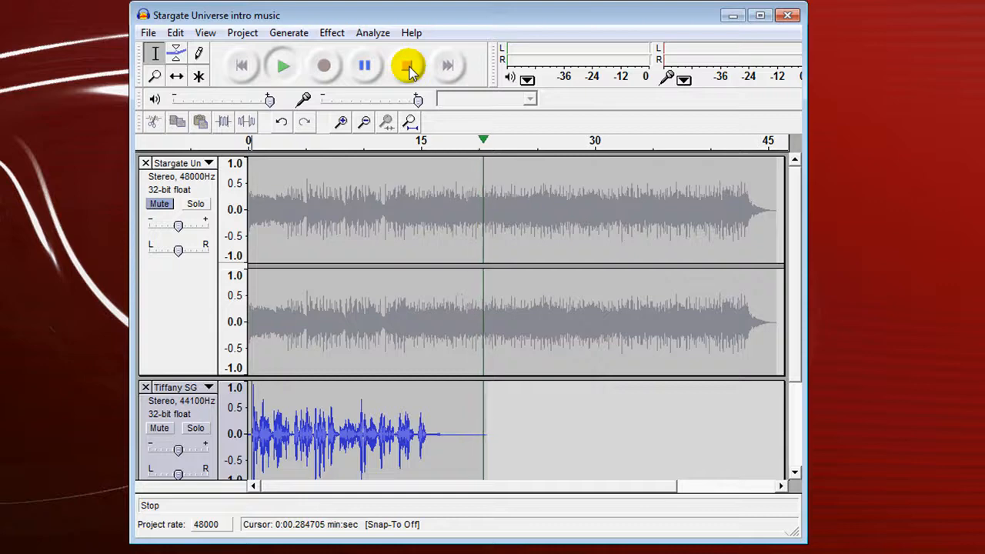
click(408, 68)
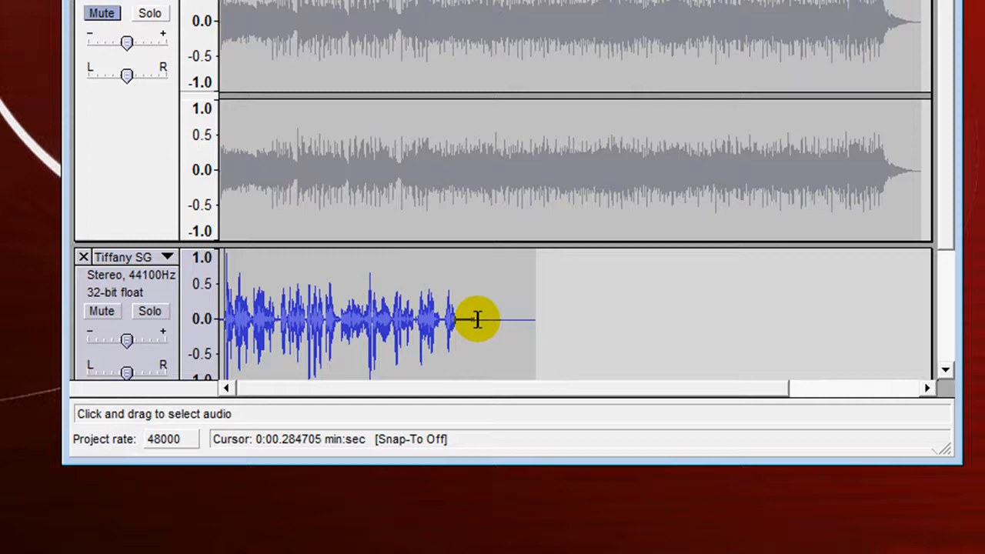
- Cut the trailing silence after about 16.8 seconds from the dialogue track and unmute the music track
drag(477, 319, 547, 319)
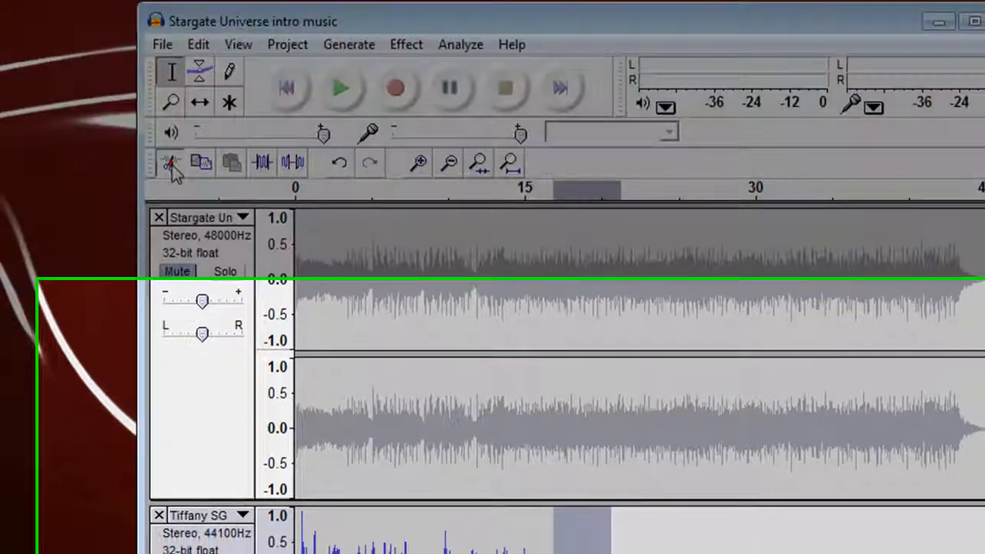
click(174, 181)
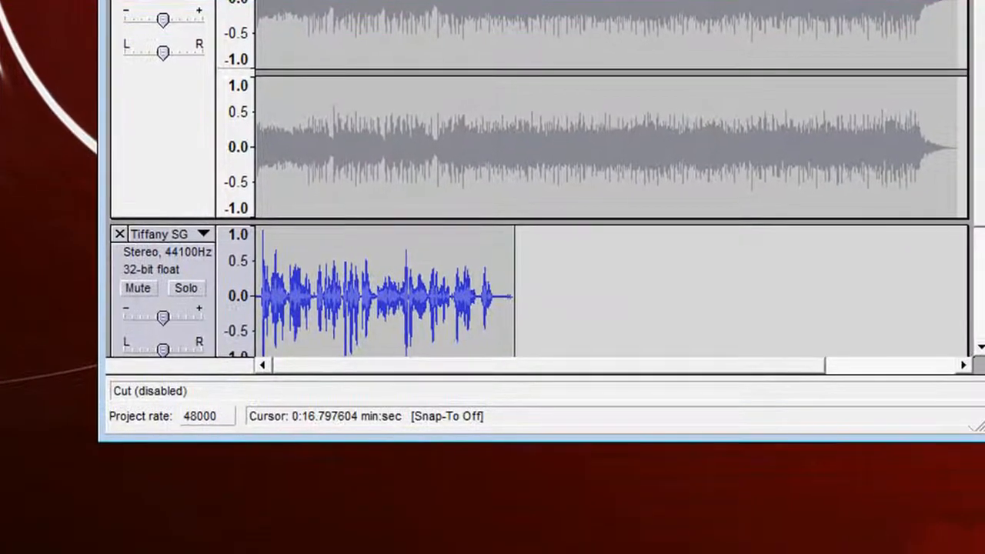
click(146, 10)
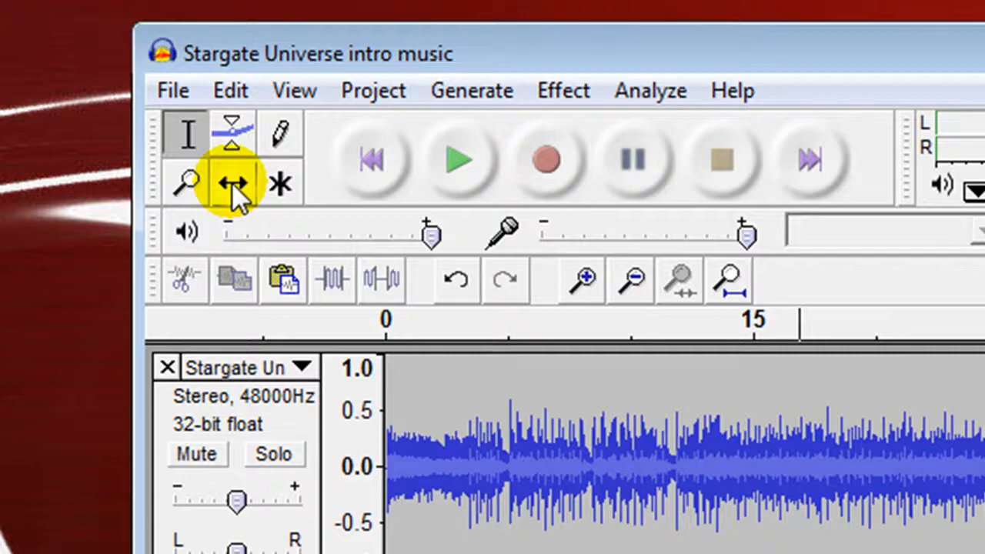
- Shift the dialogue clip later in time with the Time Shift tool so it starts at about 20 seconds
click(233, 186)
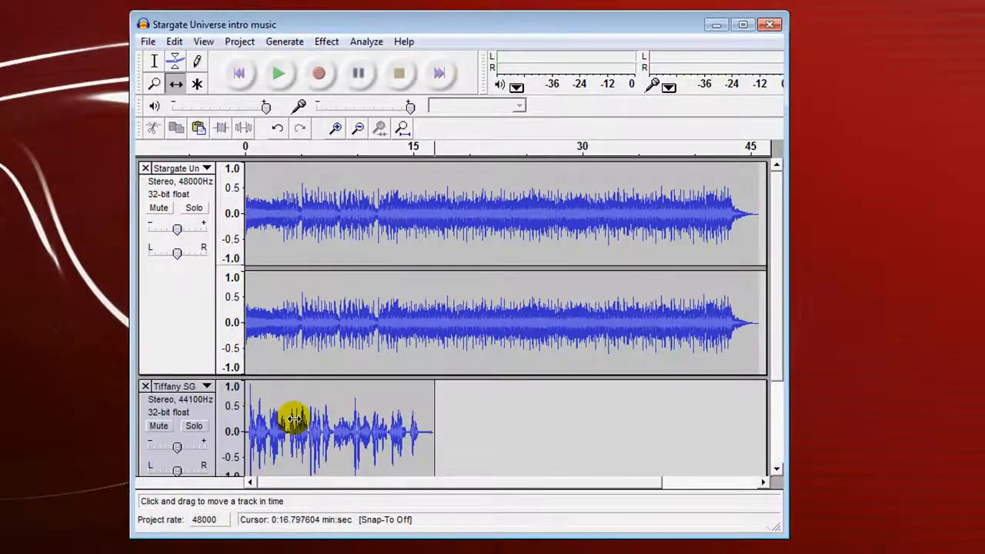
drag(293, 418, 521, 475)
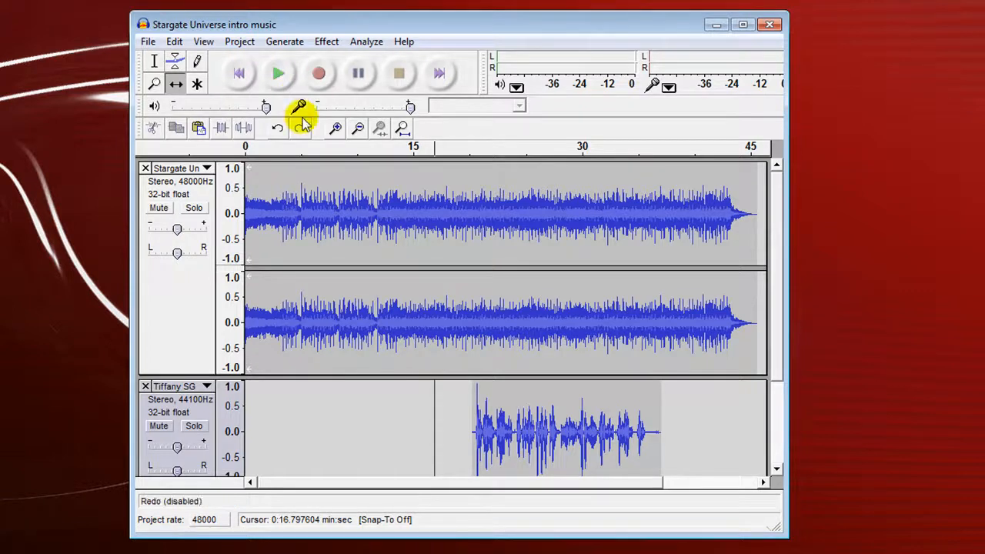
- Cut about 0.3 seconds of silence from the start of the dialogue clip, from about 20.13 to 20.43 seconds
click(154, 83)
click(496, 397)
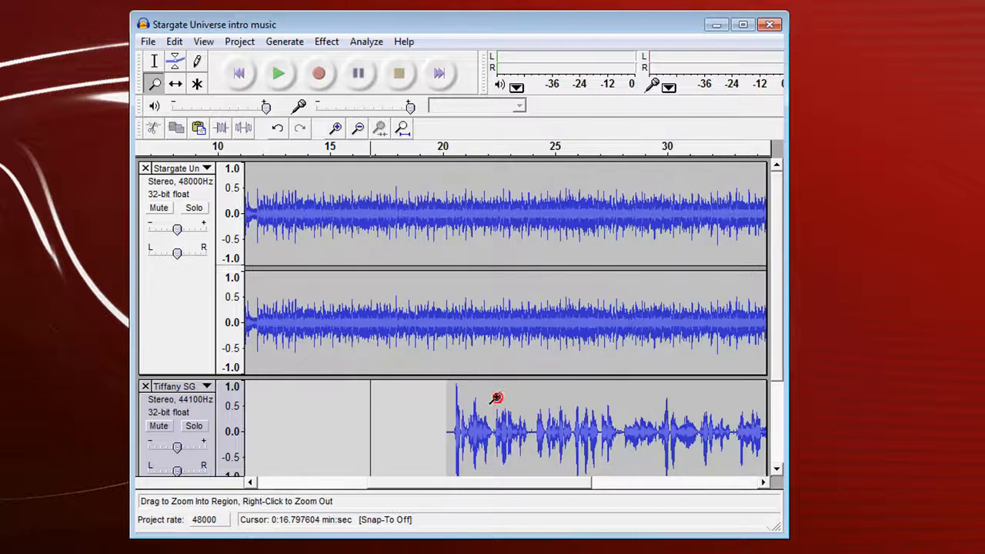
click(495, 397)
click(496, 397)
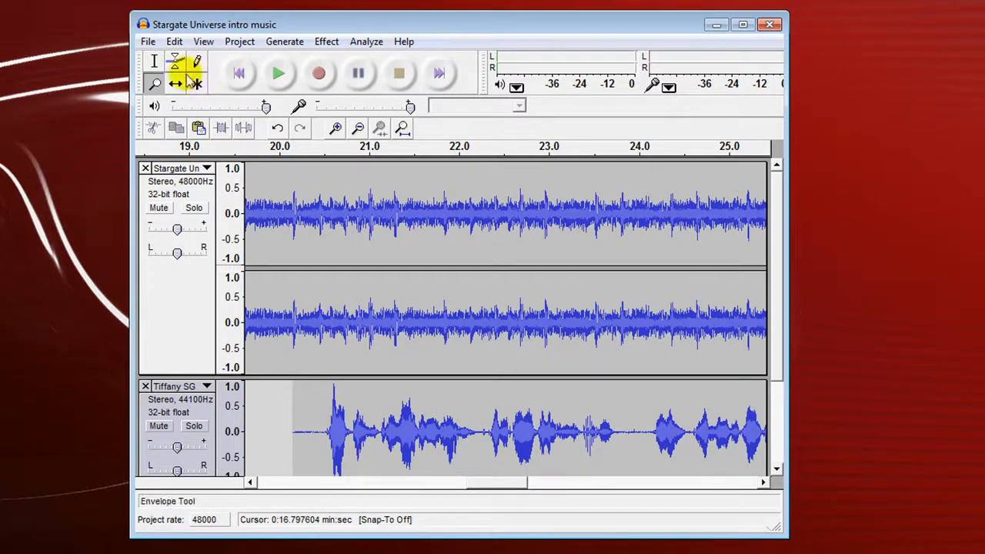
click(153, 60)
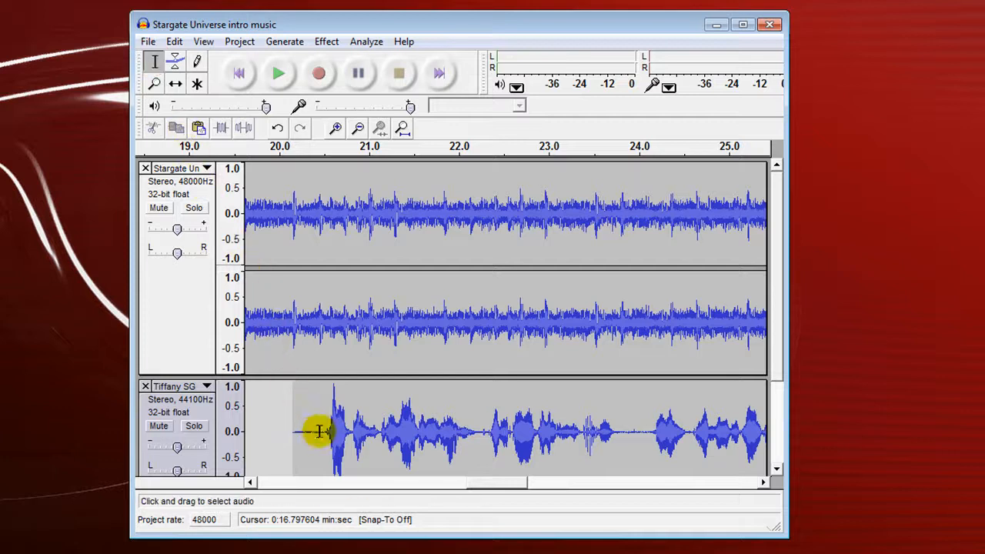
drag(317, 432, 292, 442)
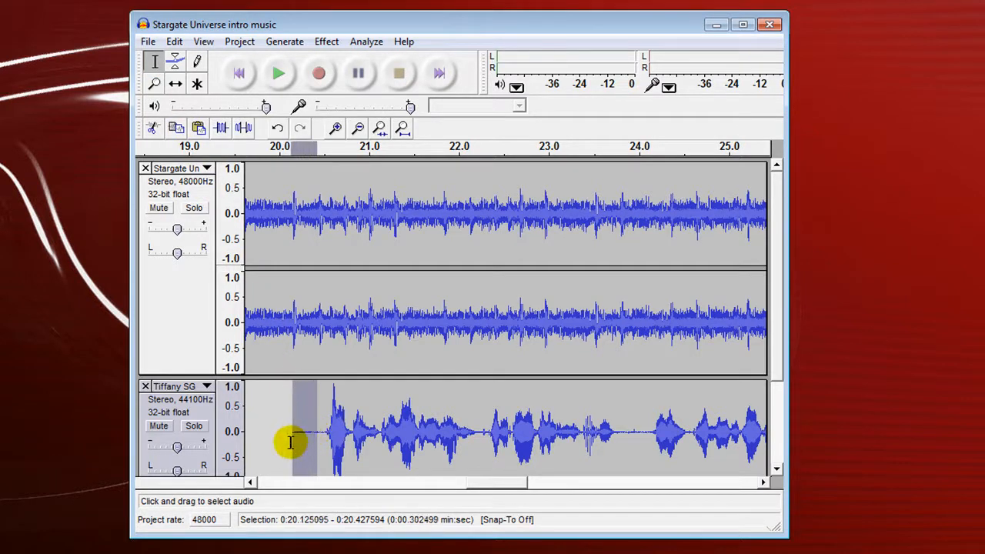
click(153, 131)
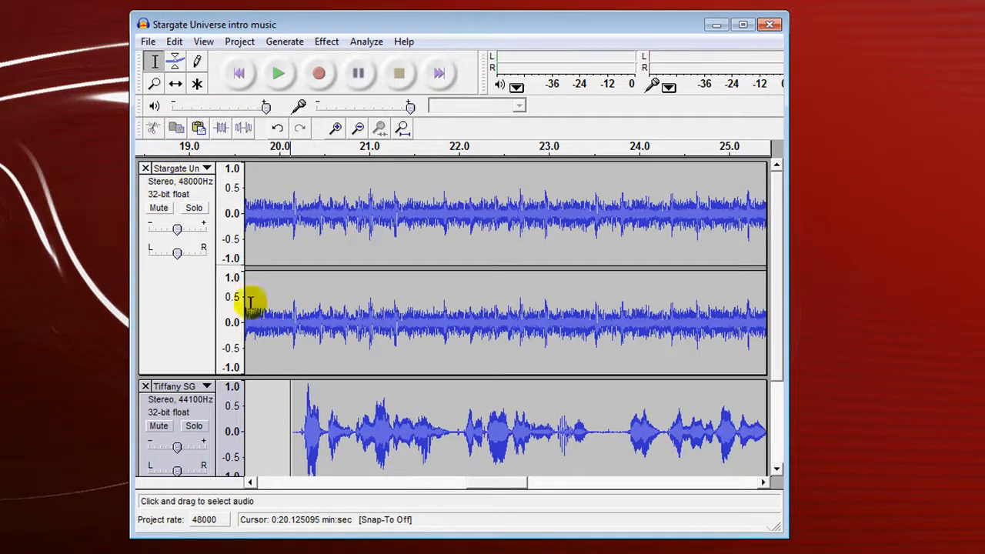
- Shift the trimmed dialogue clip slightly earlier so it starts at about 20.1 seconds against the music
click(175, 84)
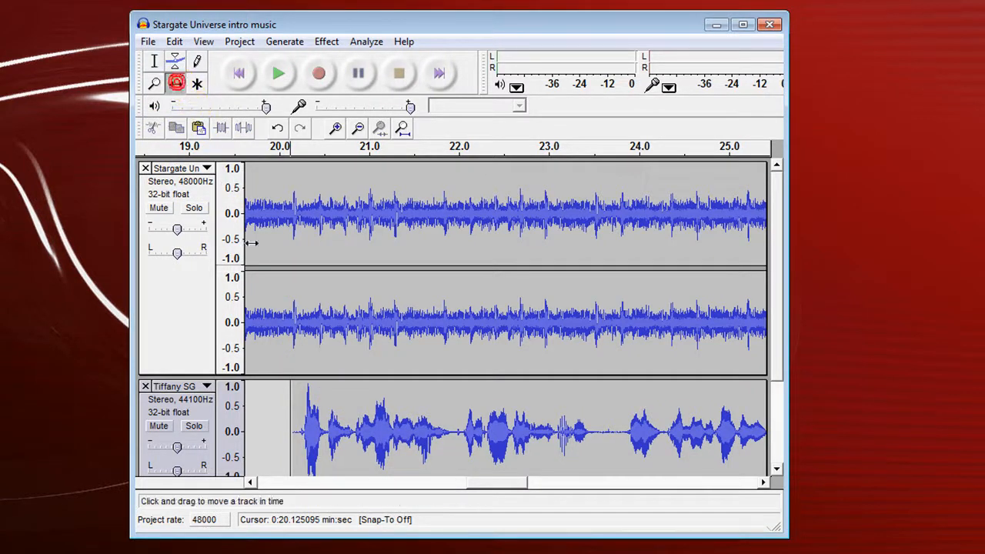
drag(332, 435, 327, 436)
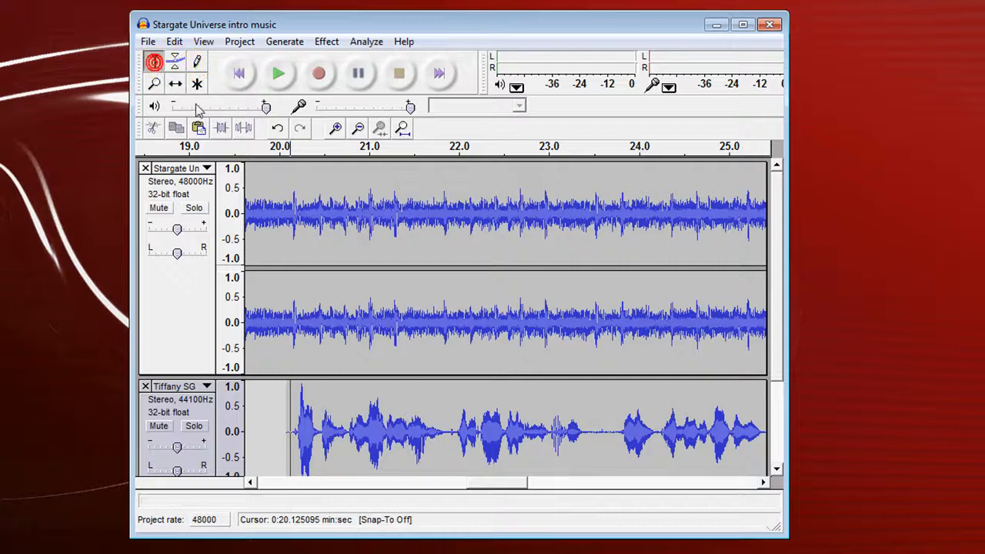
click(154, 83)
right_click(316, 245)
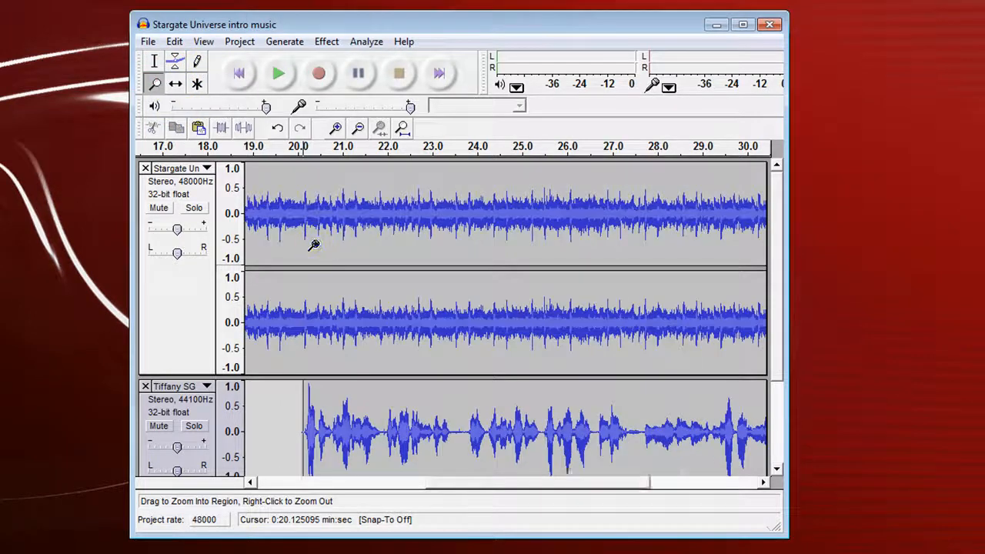
right_click(315, 235)
right_click(322, 226)
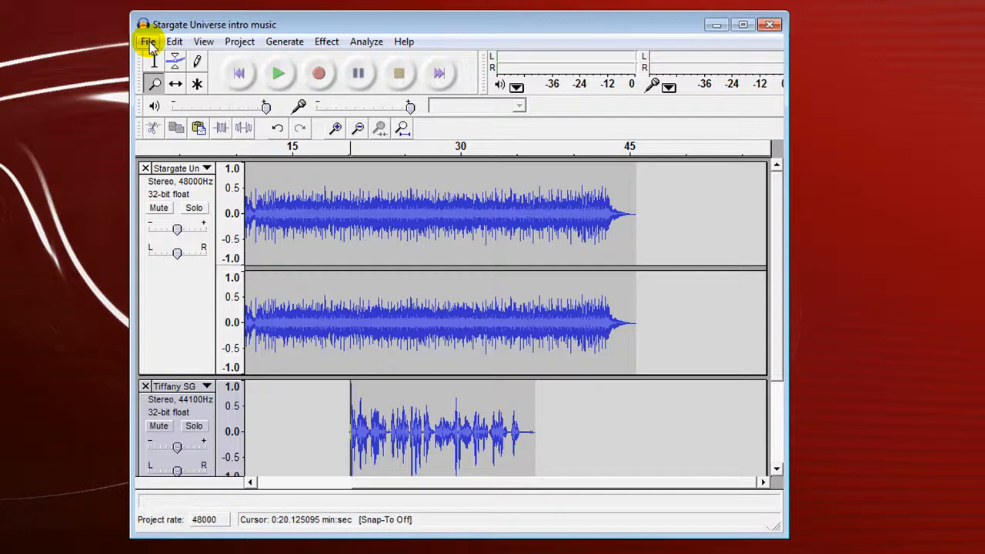
- Export the mix to the Desktop as an MP3 named "SGU intro", leaving the ID3v2 tag fields blank
click(148, 43)
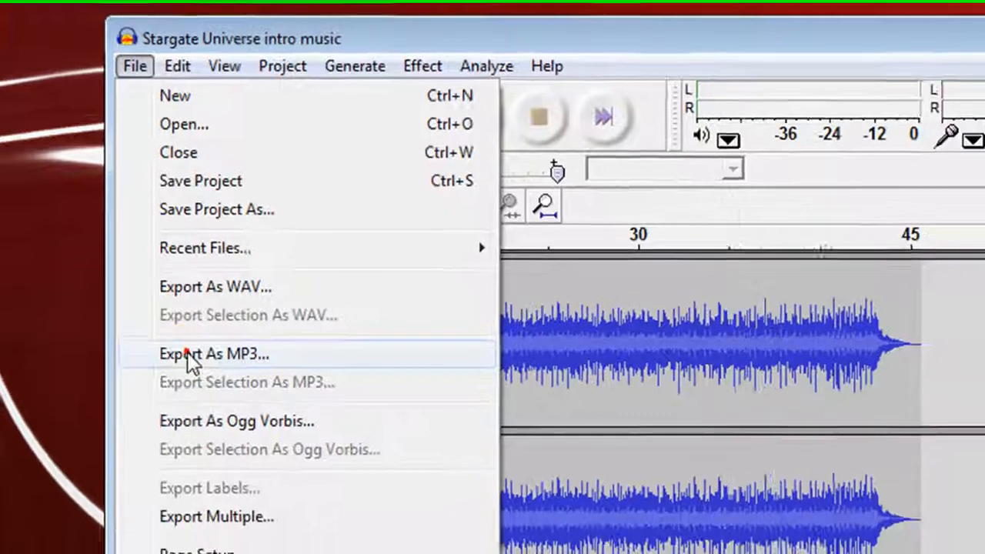
click(192, 396)
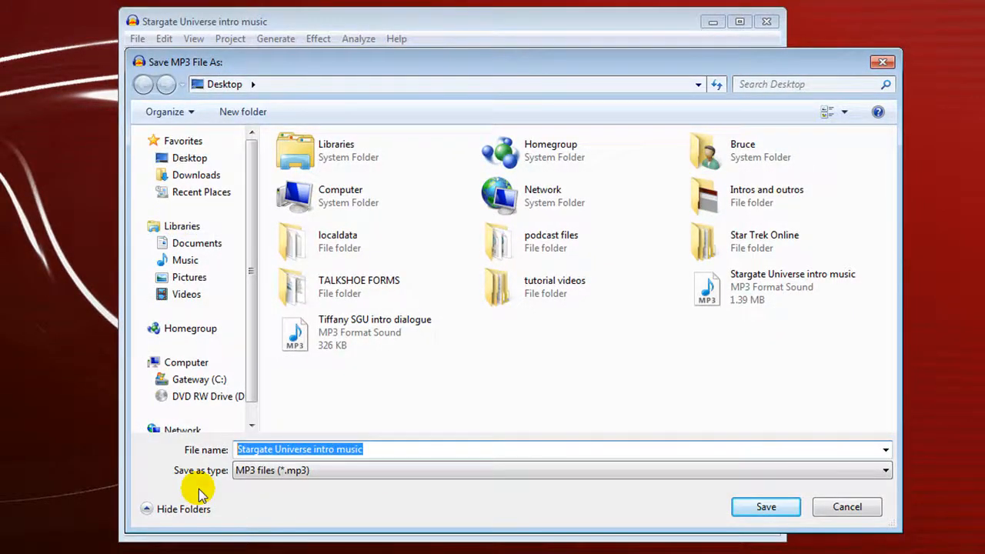
text(SGU )
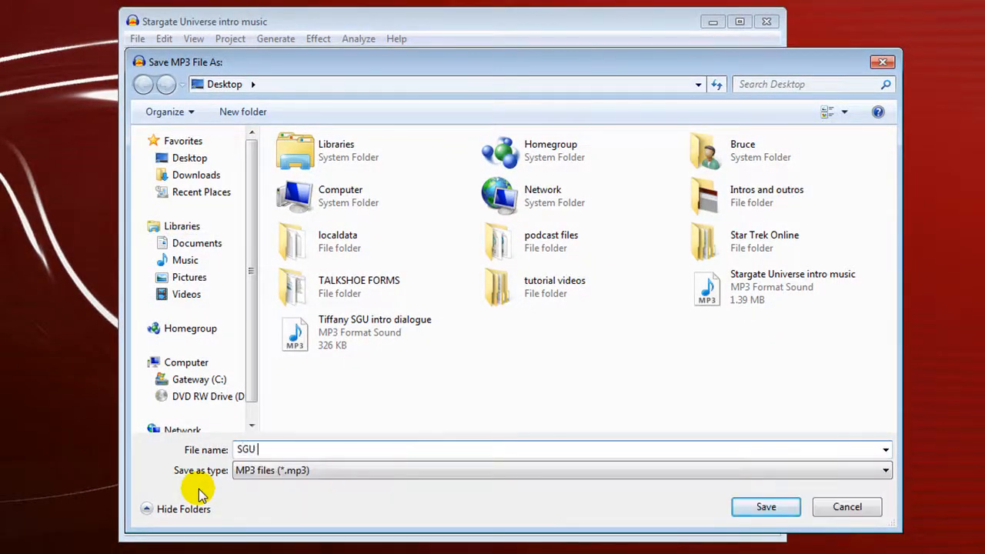
text(intro)
key(Return)
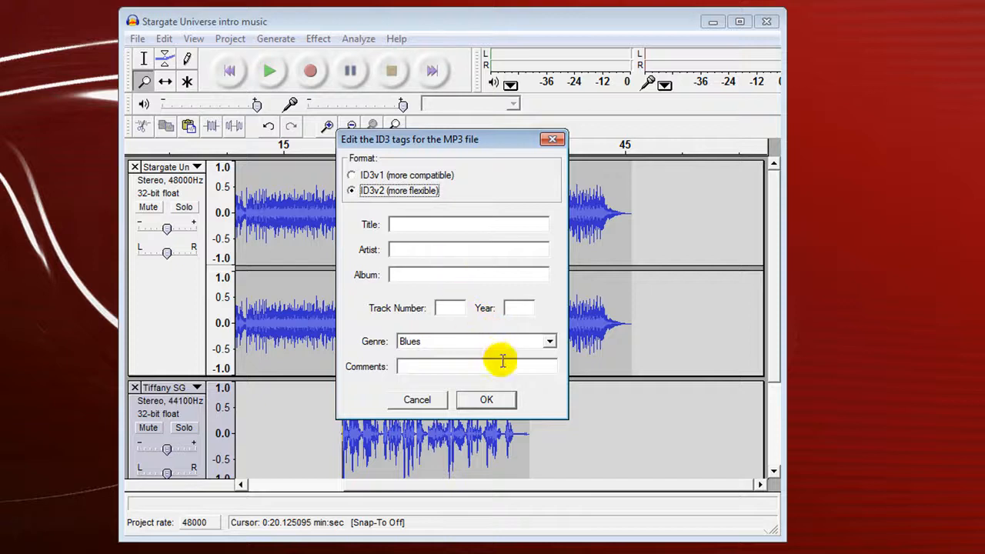
click(493, 406)
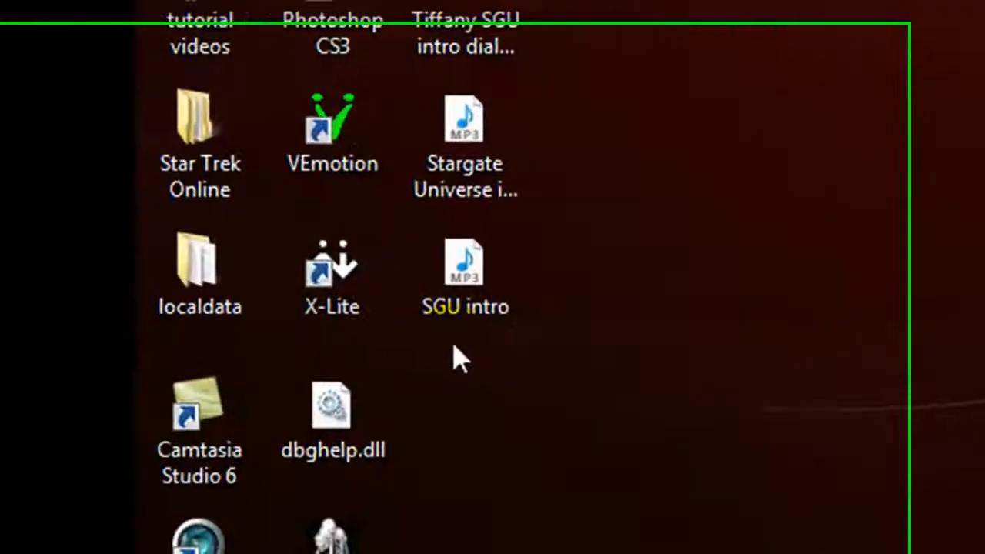
- Play the exported "SGU intro" MP3 from the desktop in the media player
click(508, 283)
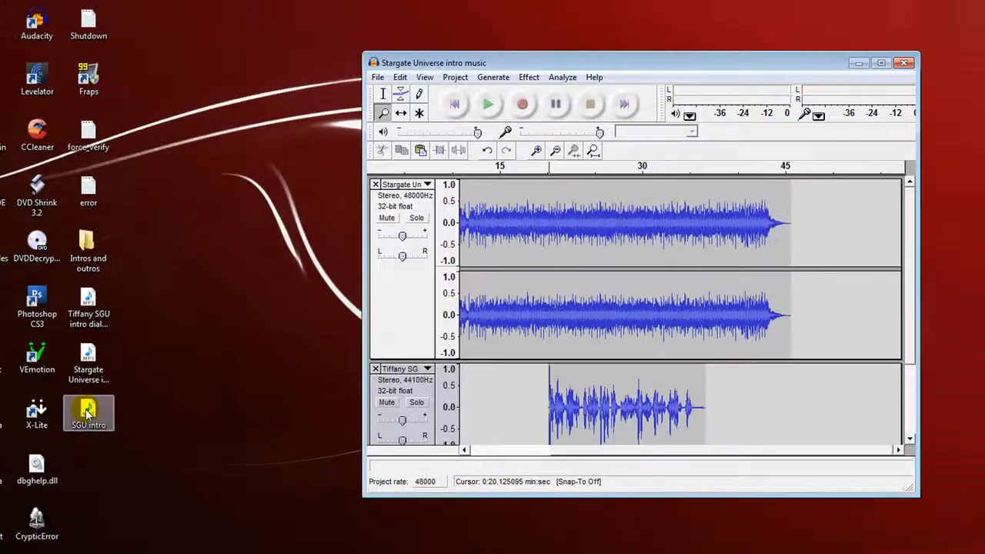
double_click(87, 411)
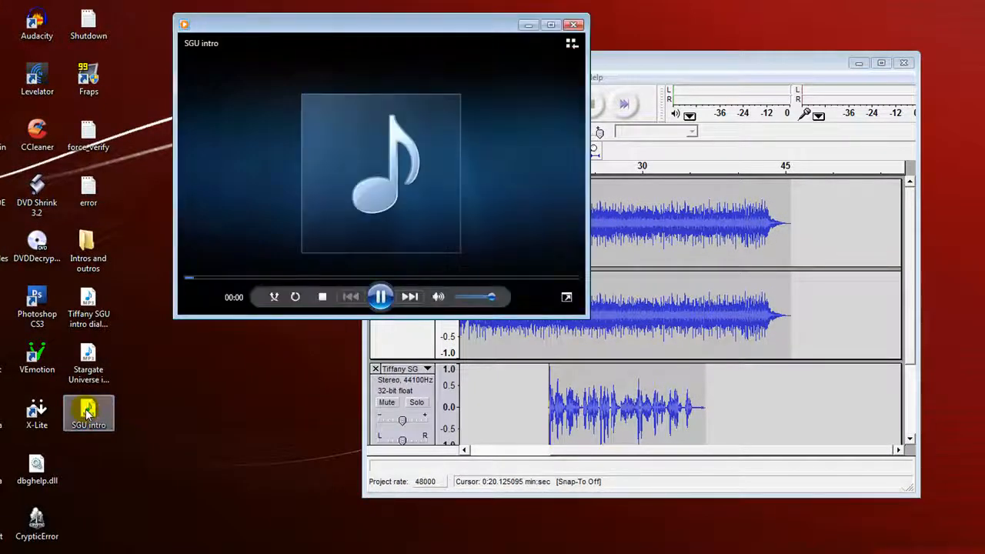